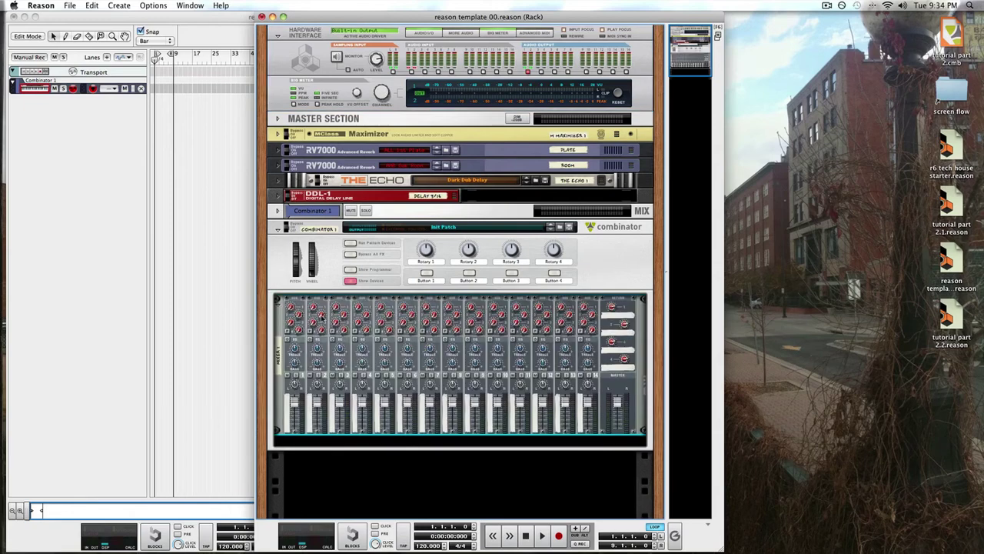
Scroll down the rack to the Combinator's mixer and its three Thor synthesizers
{"action": "scroll", "coordinate": [322, 315], "scroll_direction": "down", "scroll_amount": 2}
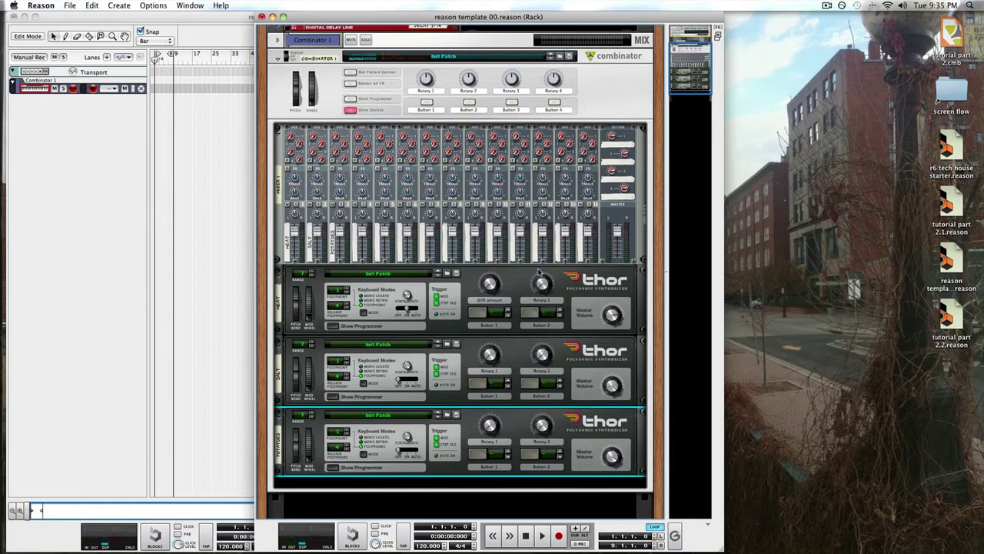
Scroll up to the mixer and toggle channel 14's Solo off and back on
{"action": "scroll", "coordinate": [539, 270], "scroll_direction": "up", "scroll_amount": 3}
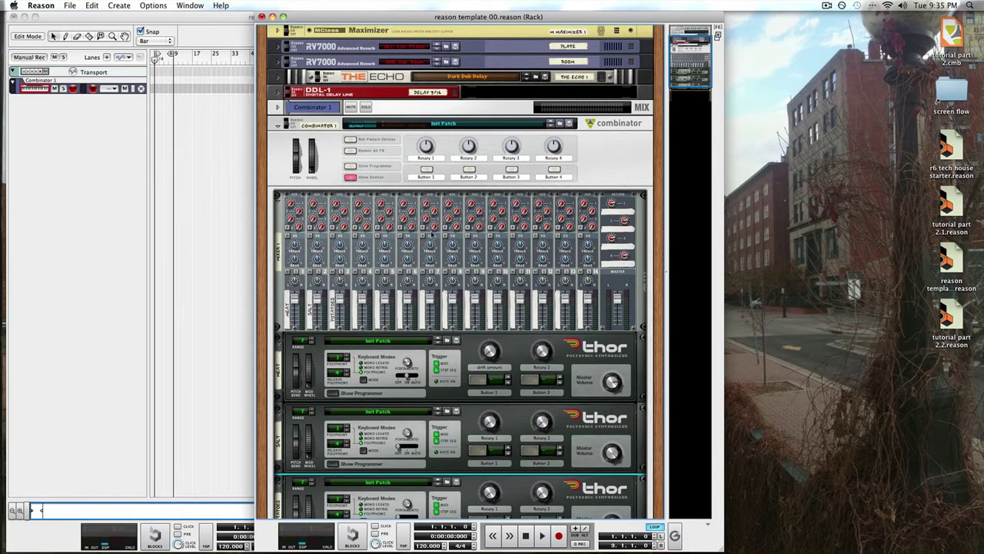
{"action": "scroll", "coordinate": [463, 221], "scroll_direction": "up", "scroll_amount": 2}
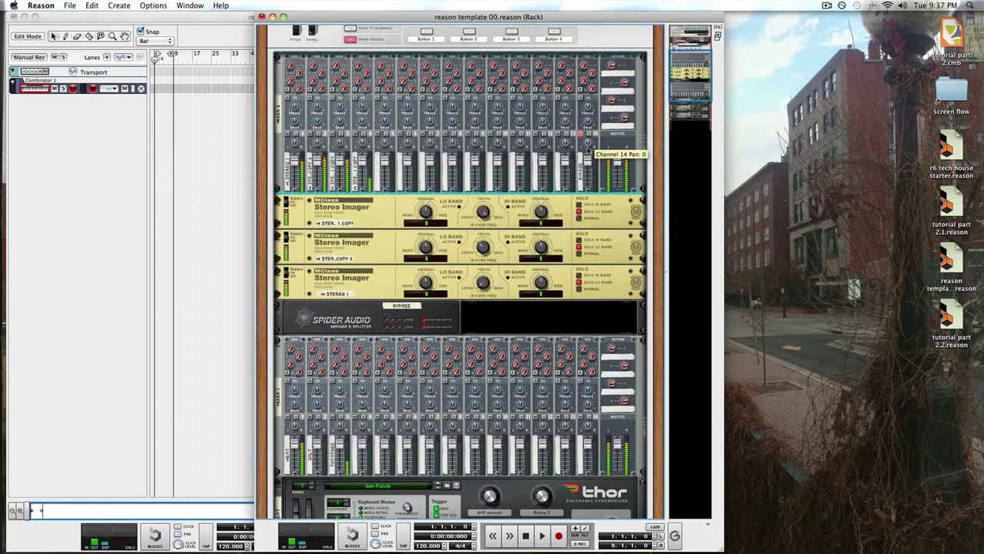
{"action": "left_click", "coordinate": [589, 134]}
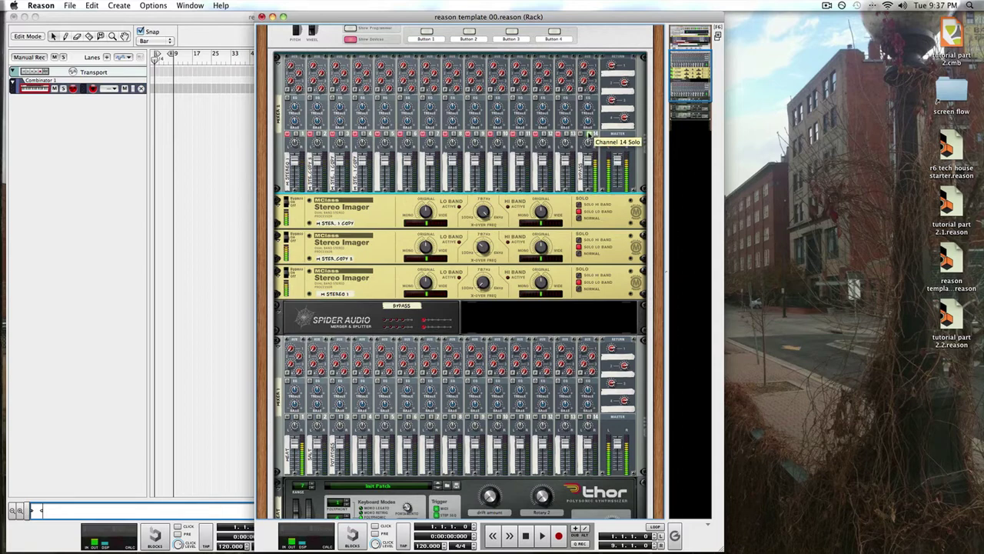
{"action": "left_click", "coordinate": [589, 135]}
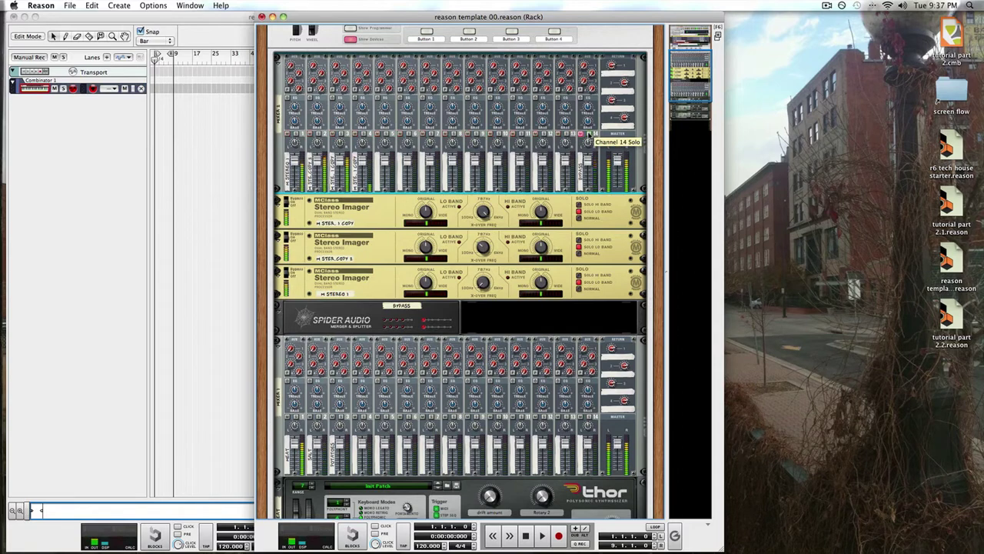
{"action": "left_click", "coordinate": [588, 135]}
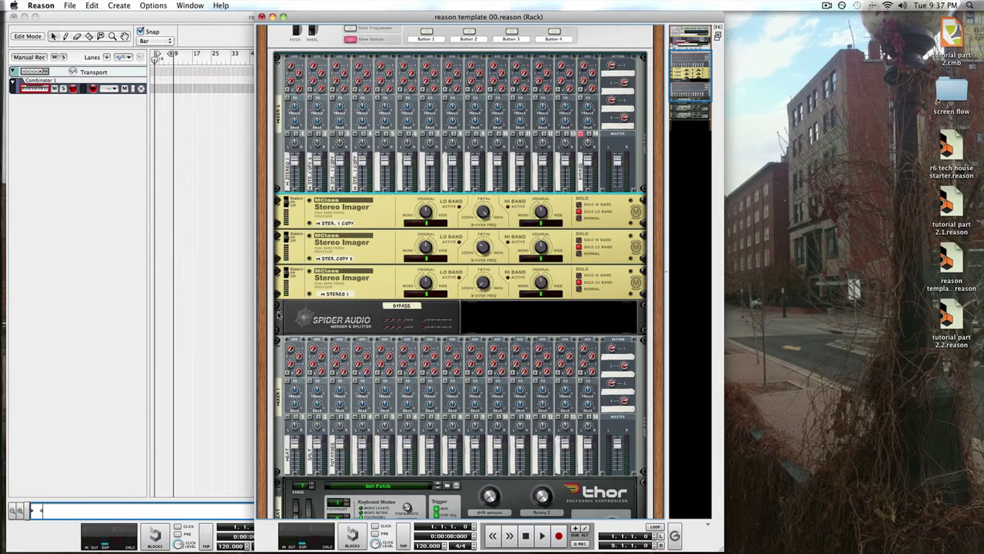
Reveal the Spider Audio splitters, solo channel 14 again, and fold the Stereo Imagers
{"action": "scroll", "coordinate": [392, 239], "scroll_direction": "up", "scroll_amount": 3}
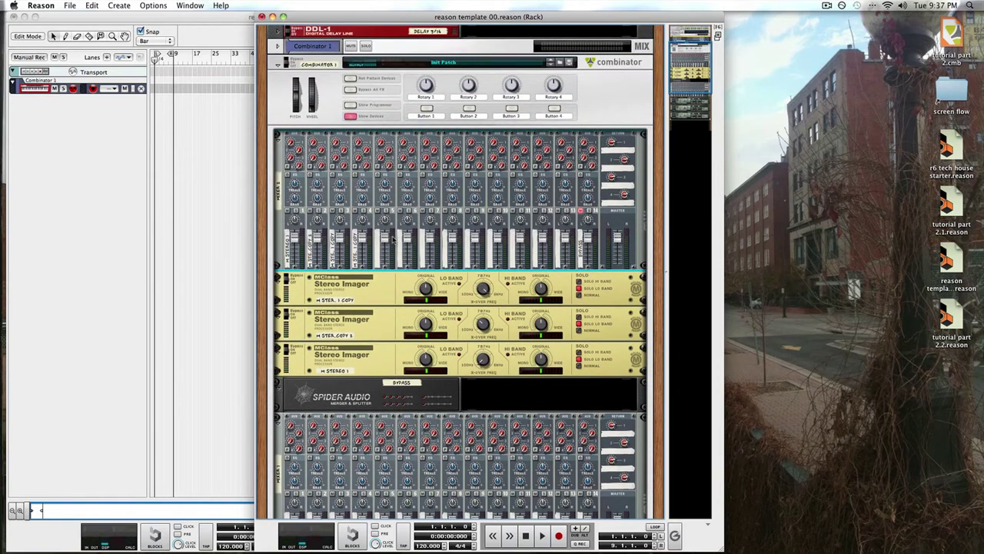
{"action": "key", "text": "super+z"}
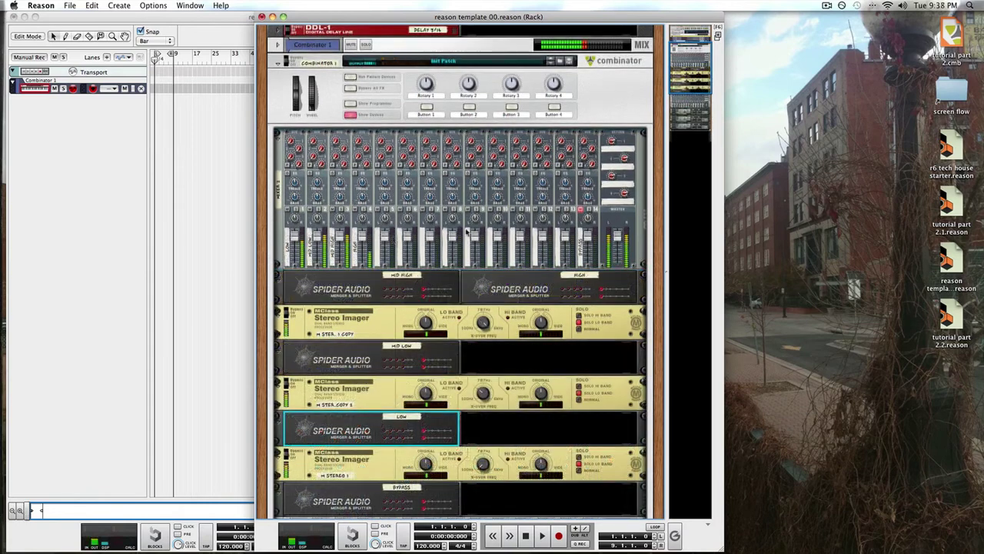
{"action": "left_click", "coordinate": [589, 210]}
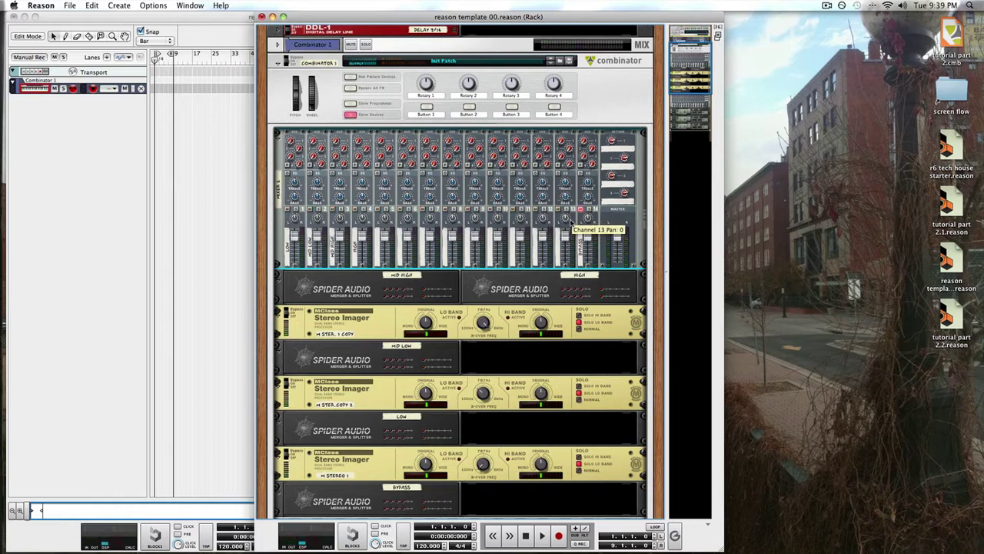
{"action": "key", "text": "super+z"}
Paste a Scream 4 and cable it from the Spider High band into mixer channel 7
{"action": "right_click", "coordinate": [609, 200]}
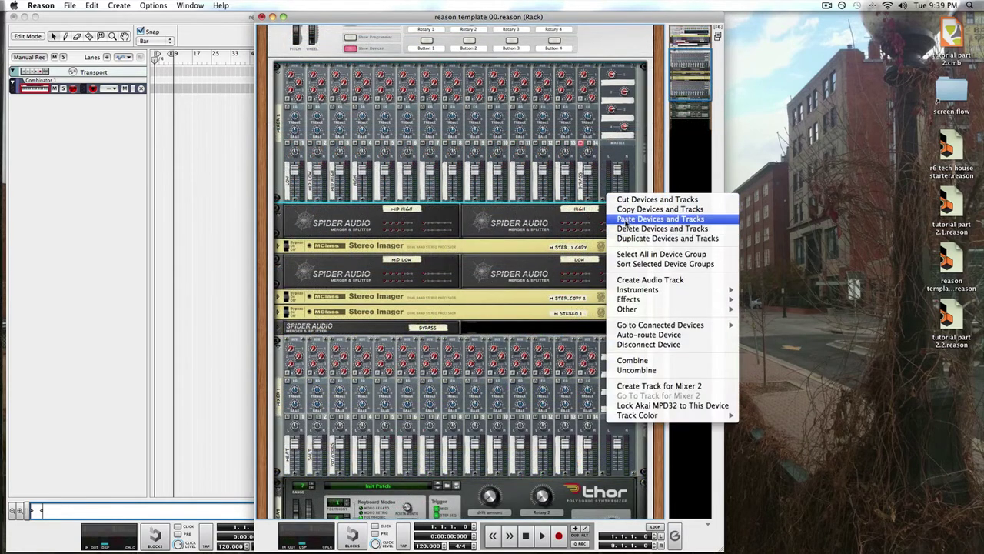
{"action": "left_click", "coordinate": [625, 219]}
{"action": "key", "text": "Tab"}
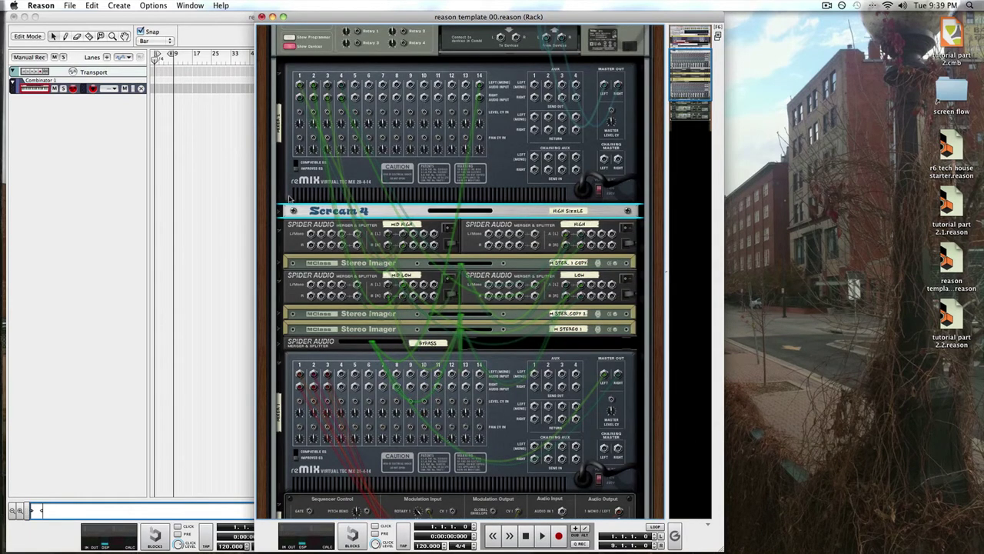
{"action": "left_click", "coordinate": [280, 209]}
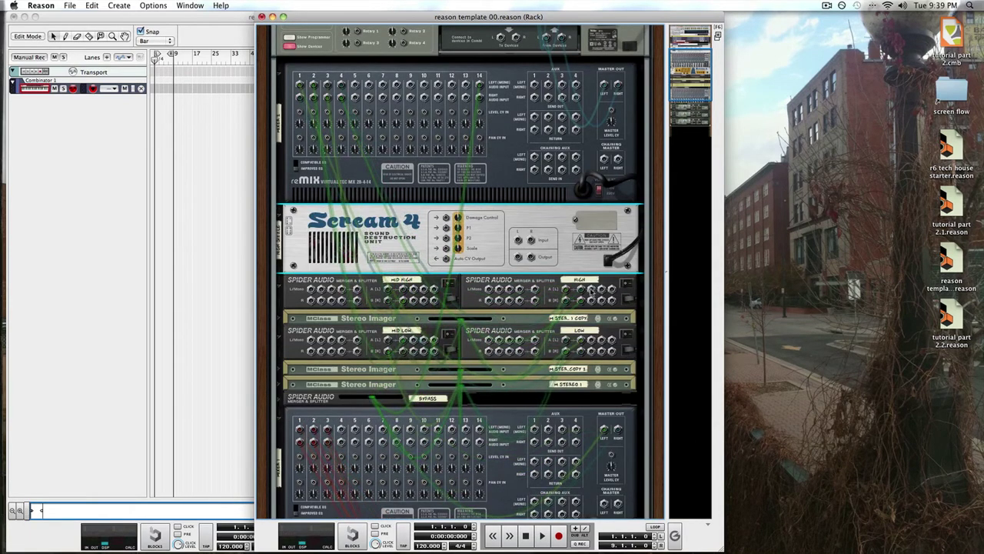
{"action": "left_click_drag", "start_coordinate": [518, 240], "coordinate": [593, 292]}
{"action": "left_click_drag", "start_coordinate": [519, 257], "coordinate": [383, 87]}
{"action": "key", "text": "Tab"}
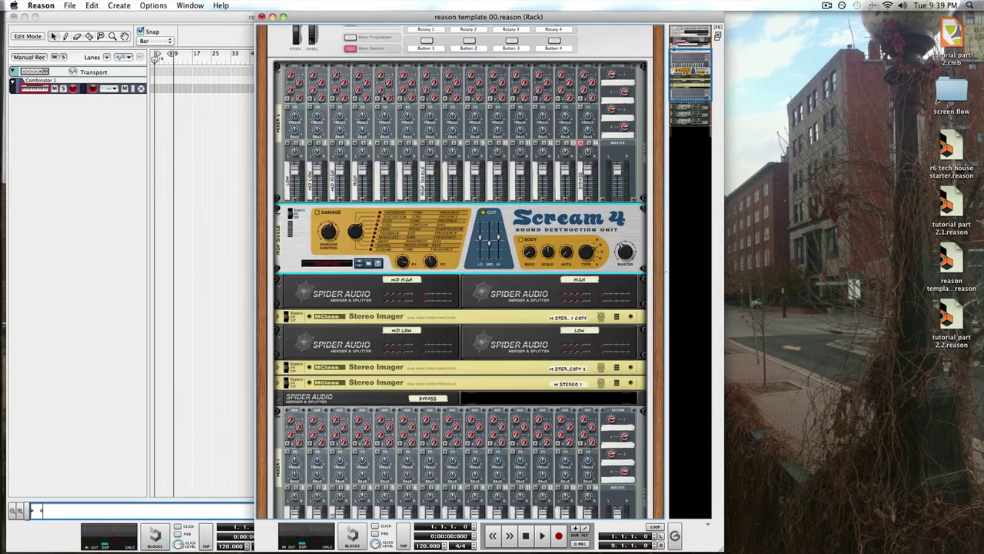
Audition channels 7 and 4 solo, then fold the Scream 4 into a thin strip
{"action": "left_click", "coordinate": [430, 144]}
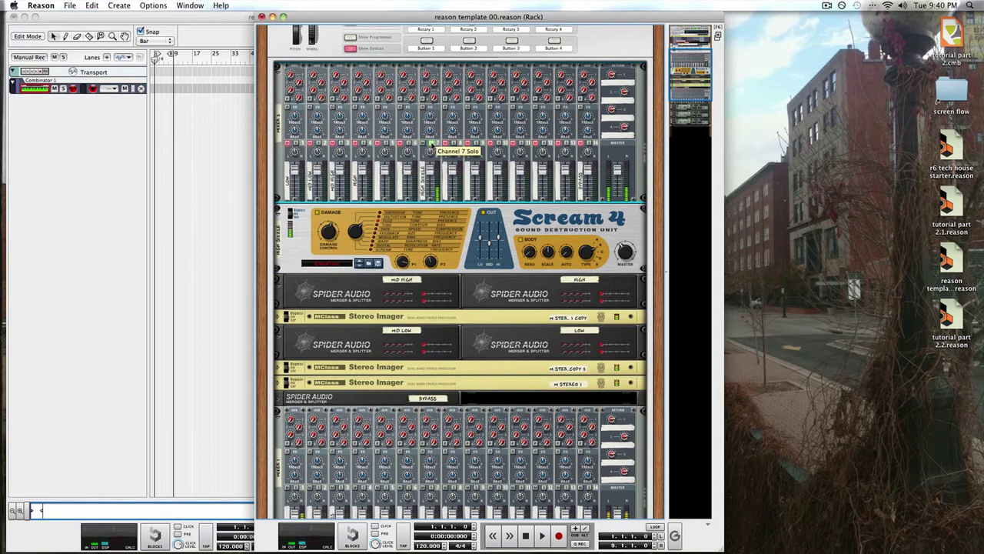
{"action": "left_click", "coordinate": [363, 143]}
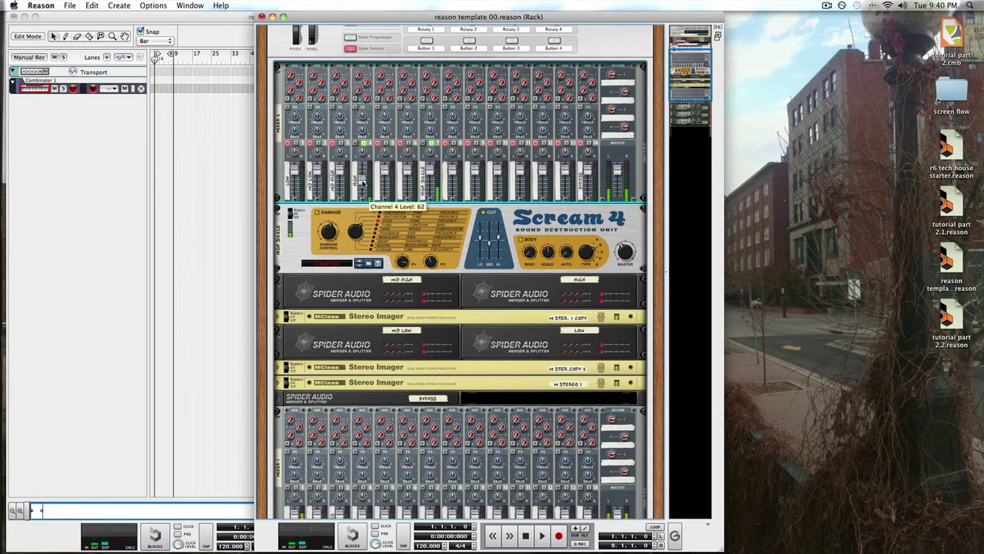
{"action": "left_click", "coordinate": [363, 145]}
{"action": "left_click", "coordinate": [436, 147]}
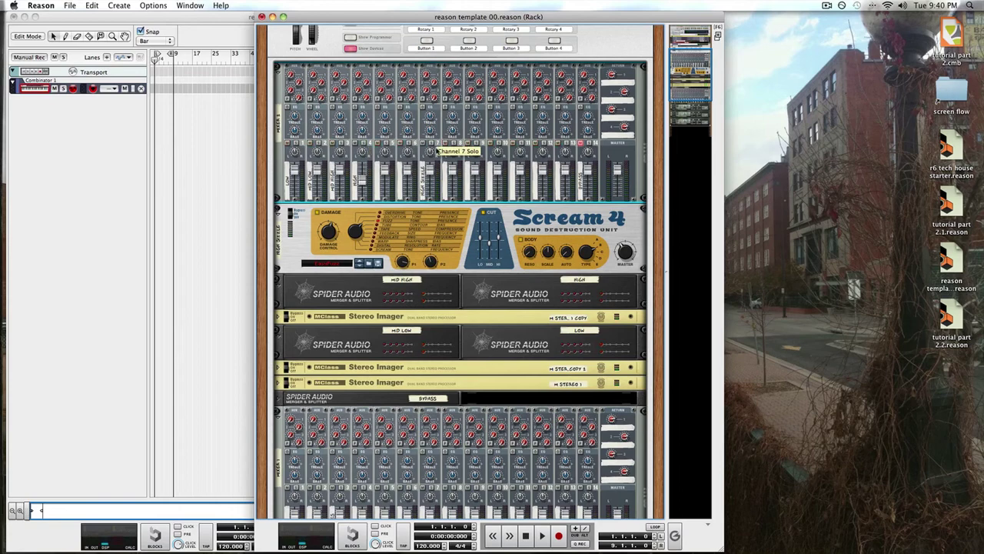
{"action": "left_click", "coordinate": [278, 214]}
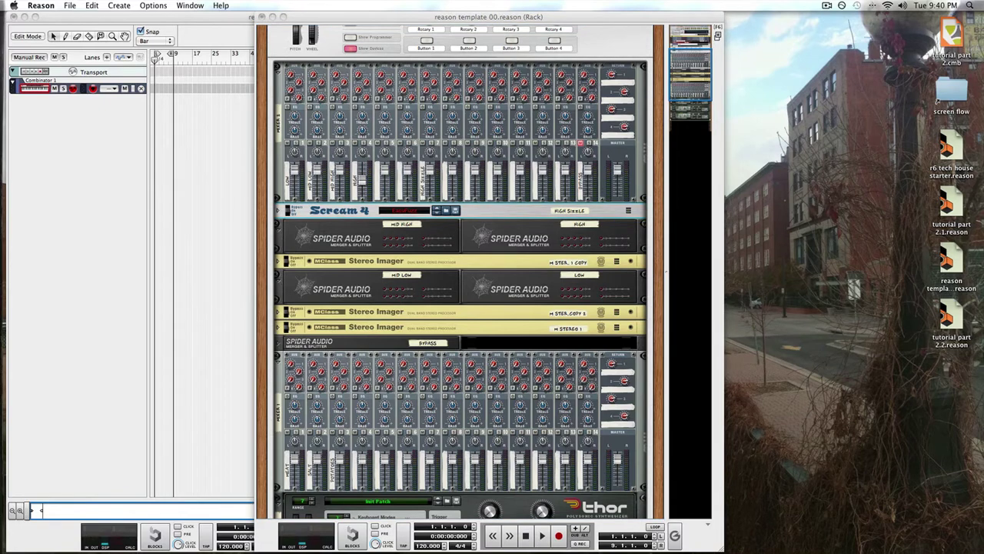
{"action": "left_click", "coordinate": [592, 210]}
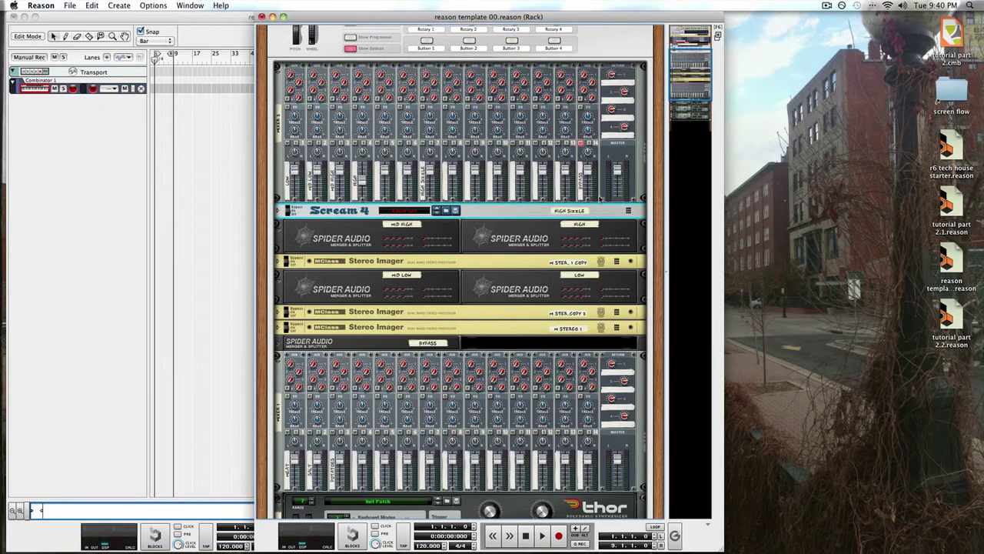
Paste a Pulveriser above Scream 4, fed from a Spider Audio splitter into mixer channel 6
{"action": "right_click", "coordinate": [602, 193]}
{"action": "mouse_move", "coordinate": [619, 289]}
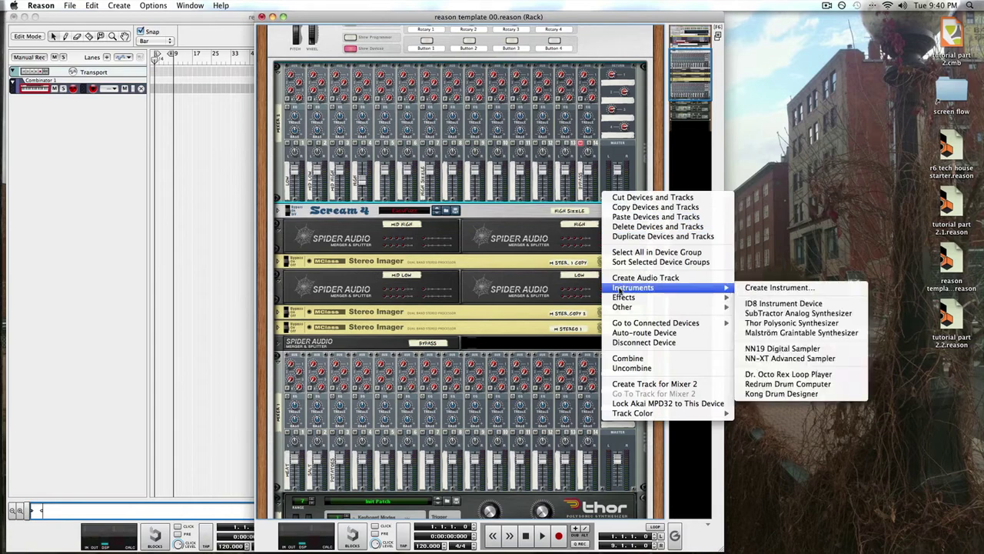
{"action": "left_click", "coordinate": [635, 217]}
{"action": "key", "text": "Tab"}
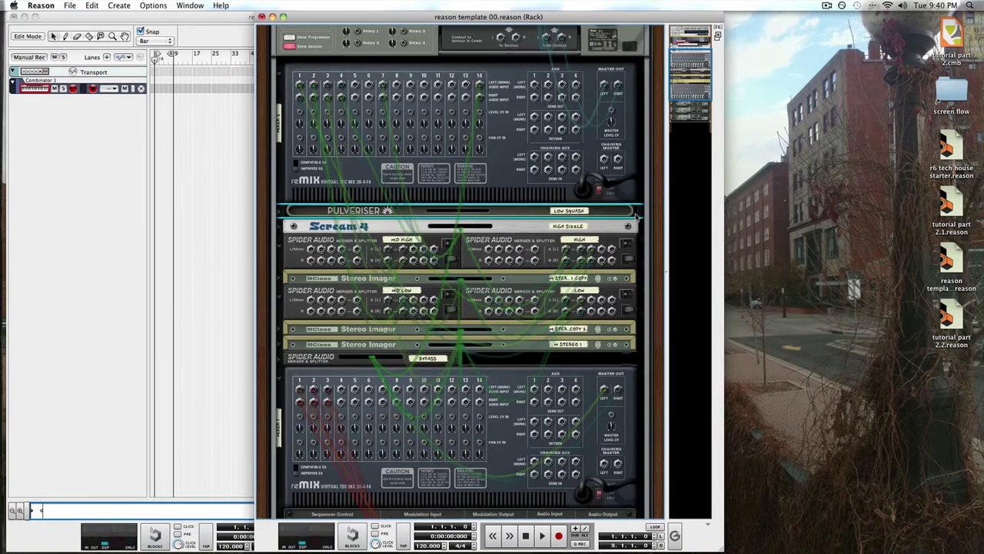
{"action": "left_click", "coordinate": [279, 211]}
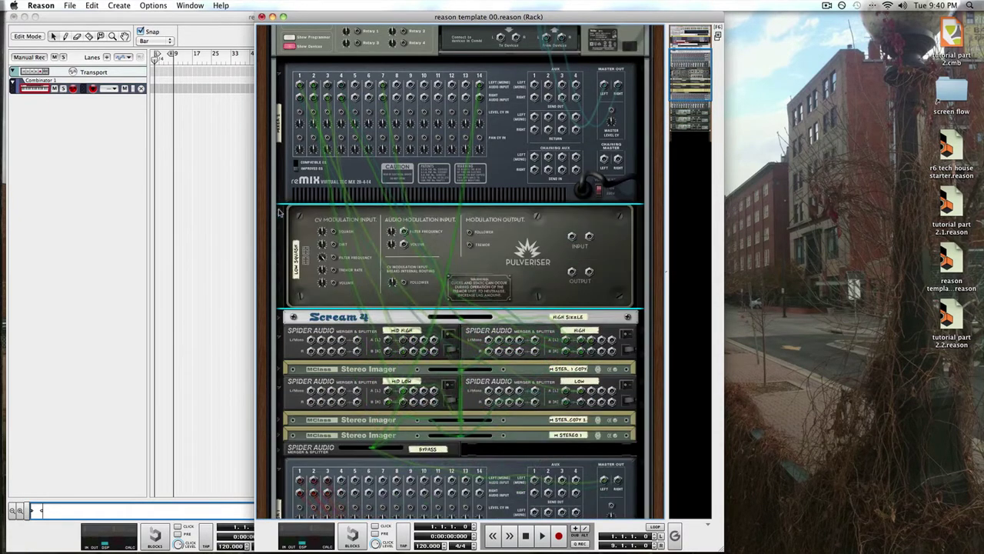
{"action": "left_click_drag", "start_coordinate": [594, 396], "coordinate": [573, 237]}
{"action": "left_click_drag", "start_coordinate": [571, 272], "coordinate": [370, 86]}
{"action": "key", "text": "Tab"}
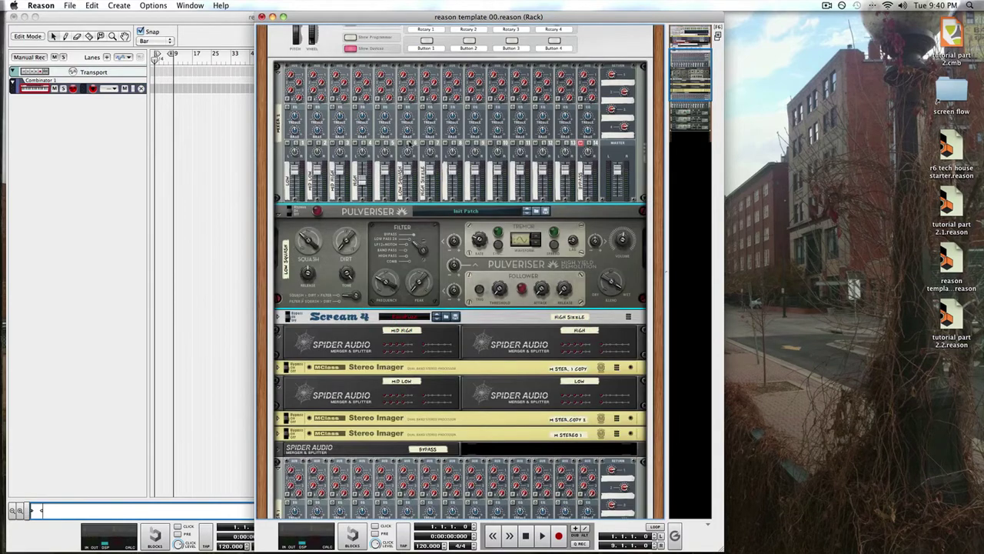
Solo-check channels 6 and 1, set channel 1's level to 64, and fold the Pulveriser
{"action": "left_click", "coordinate": [408, 143]}
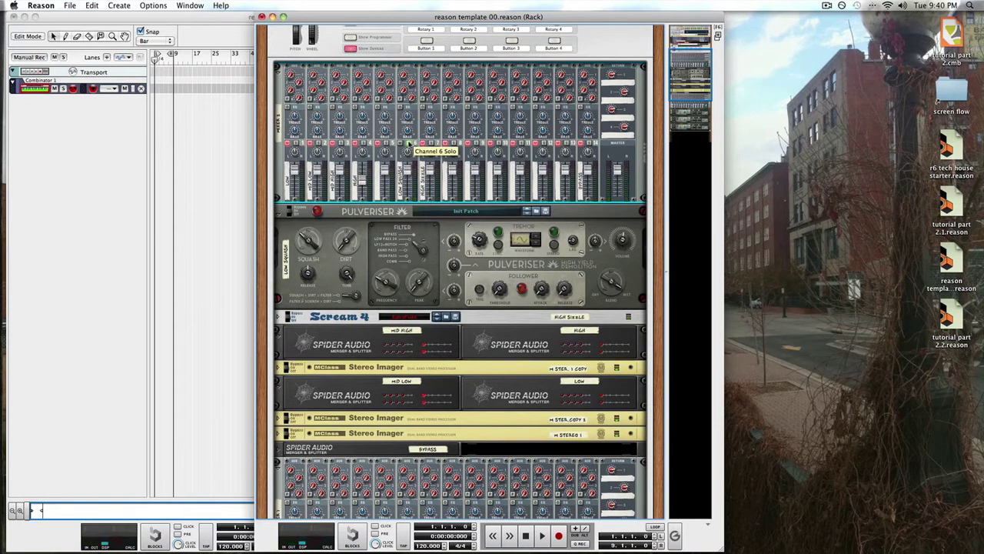
{"action": "left_click", "coordinate": [409, 144]}
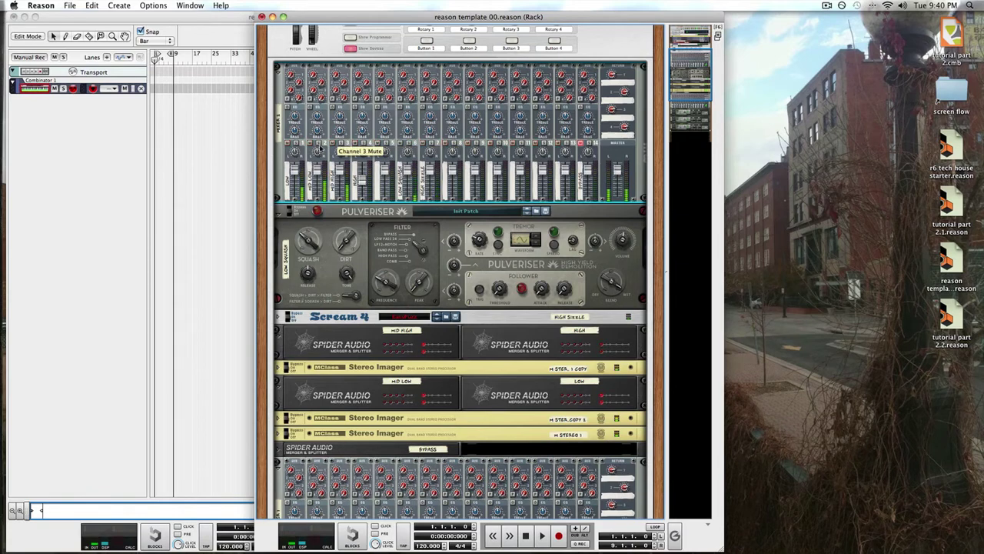
{"action": "left_click", "coordinate": [295, 143]}
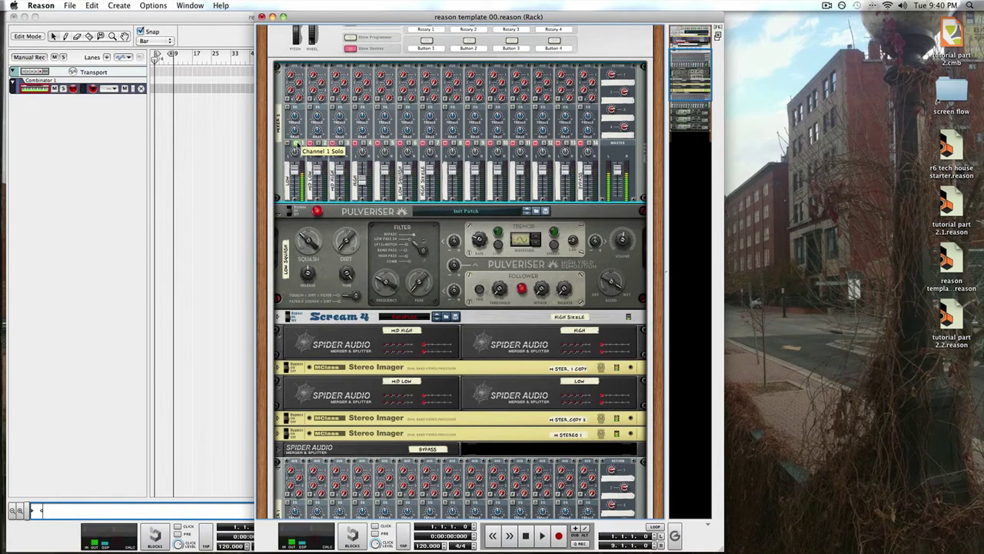
{"action": "left_click_drag", "start_coordinate": [295, 169], "coordinate": [294, 182]}
{"action": "left_click", "coordinate": [295, 144]}
{"action": "left_click", "coordinate": [409, 144]}
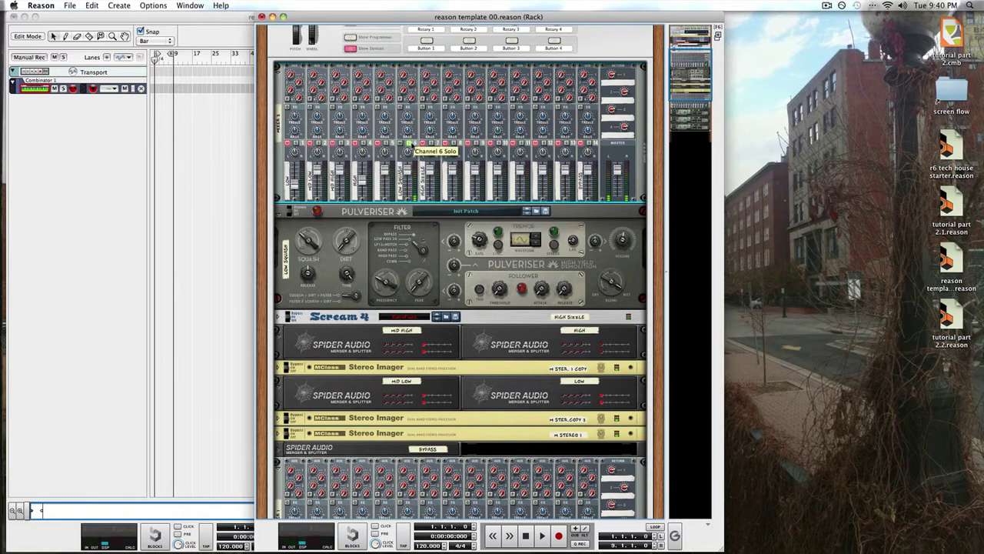
{"action": "left_click", "coordinate": [408, 144]}
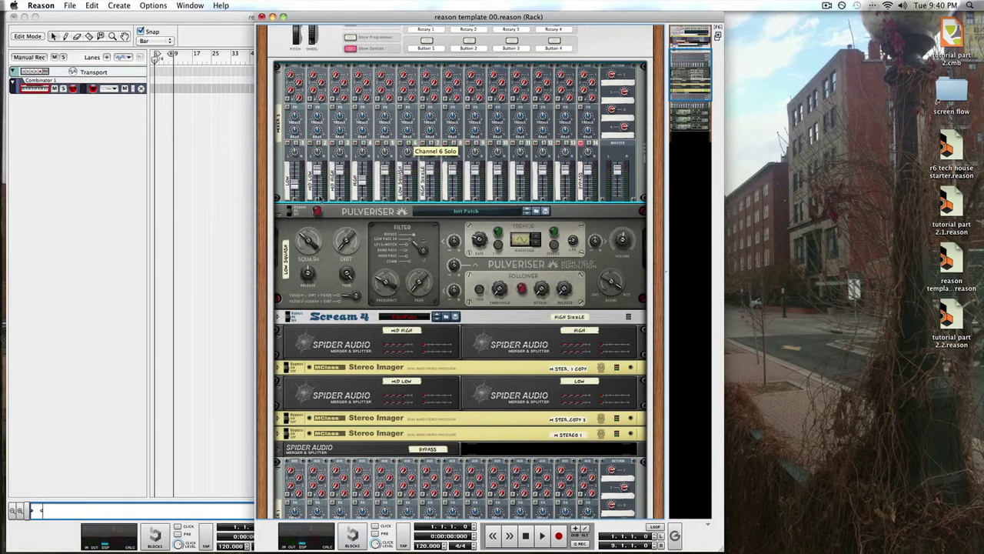
{"action": "left_click", "coordinate": [278, 209]}
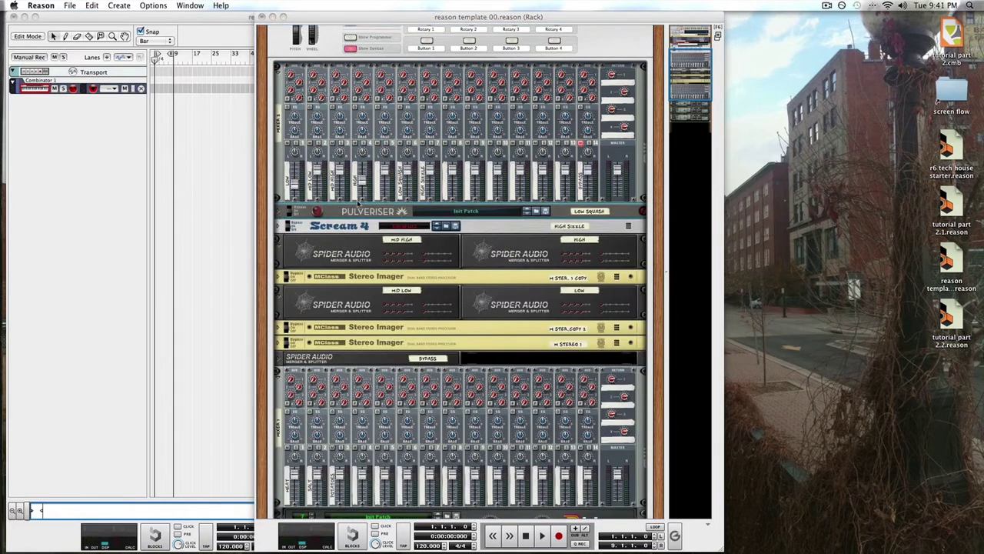
Paste The Echo above the Pulveriser, cabling a Spider Audio output in and its output to the mixer
{"action": "right_click", "coordinate": [358, 202]}
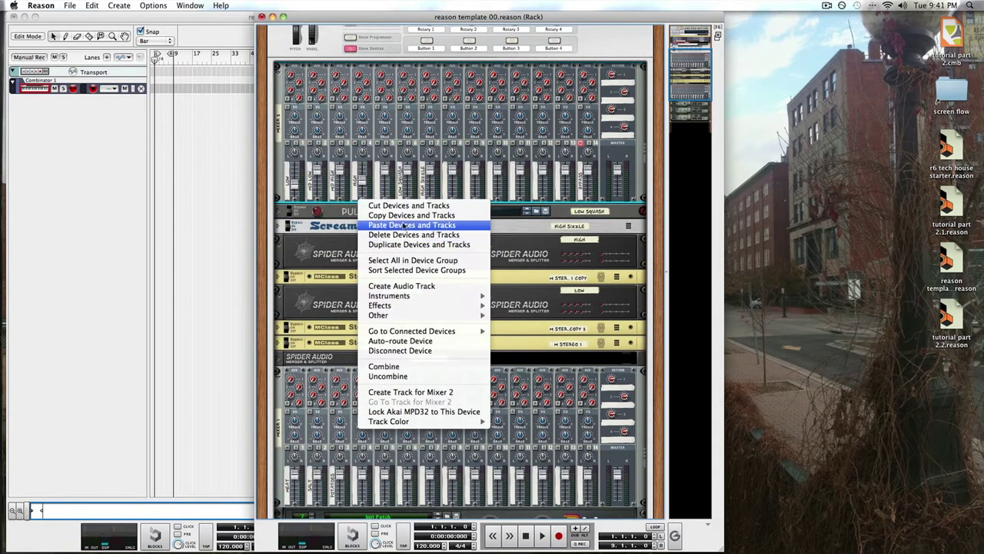
{"action": "left_click", "coordinate": [404, 224]}
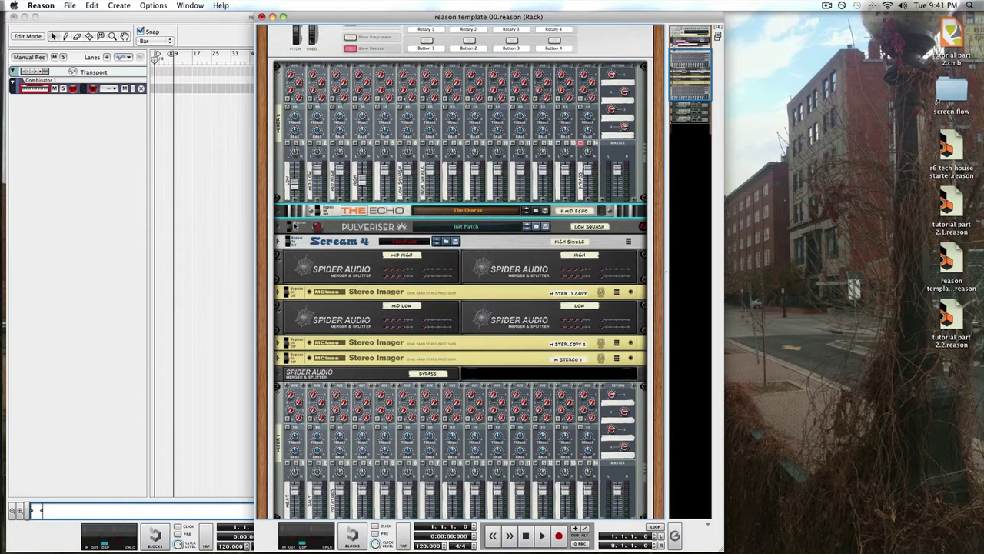
{"action": "key", "text": "Tab"}
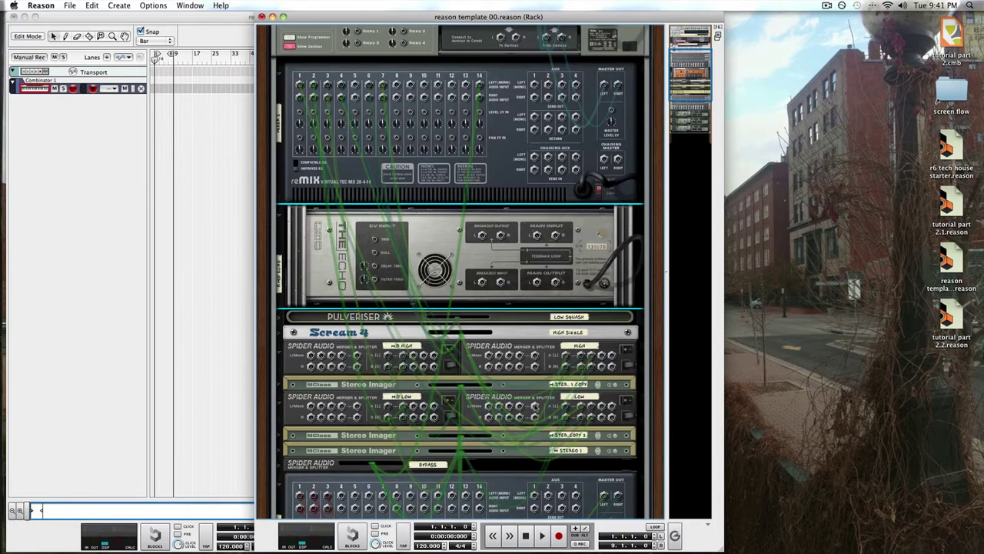
{"action": "left_click_drag", "start_coordinate": [415, 356], "coordinate": [535, 245]}
{"action": "left_click_drag", "start_coordinate": [536, 283], "coordinate": [397, 86]}
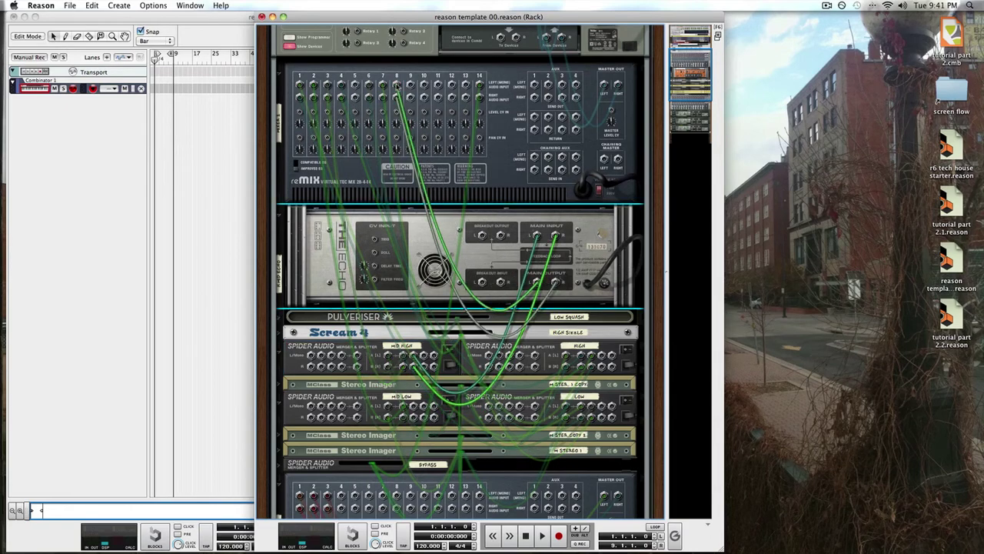
{"action": "key", "text": "Tab"}
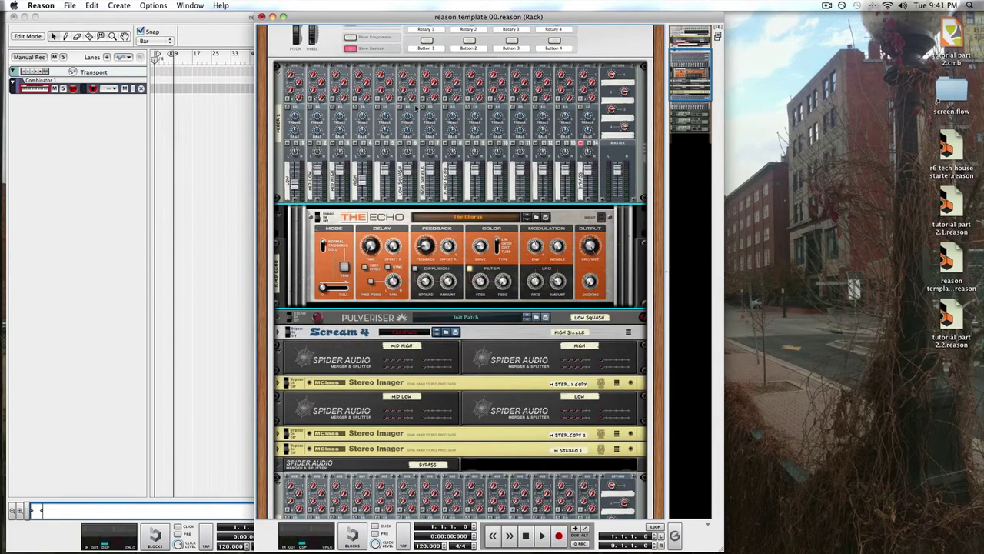
{"action": "key", "text": "Tab"}
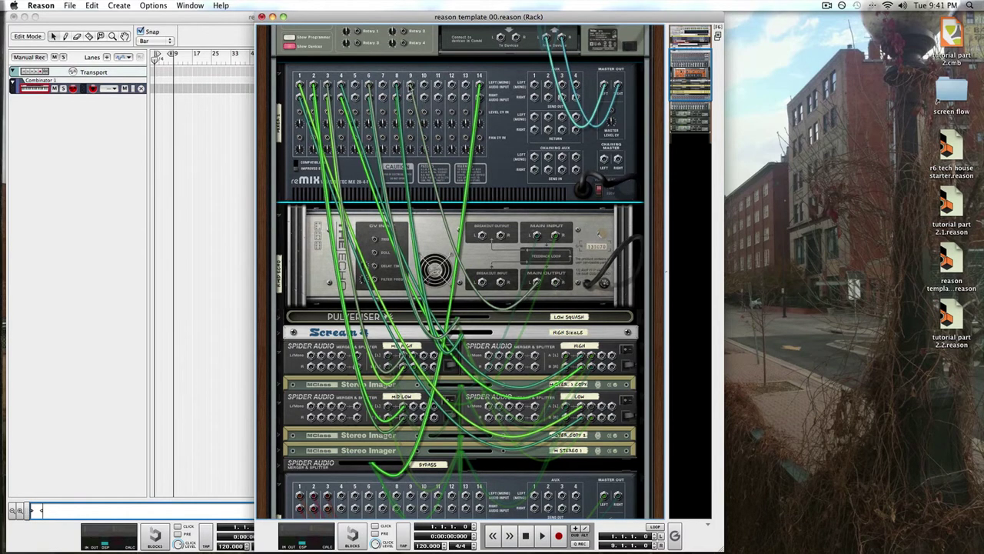
{"action": "key", "text": "Tab"}
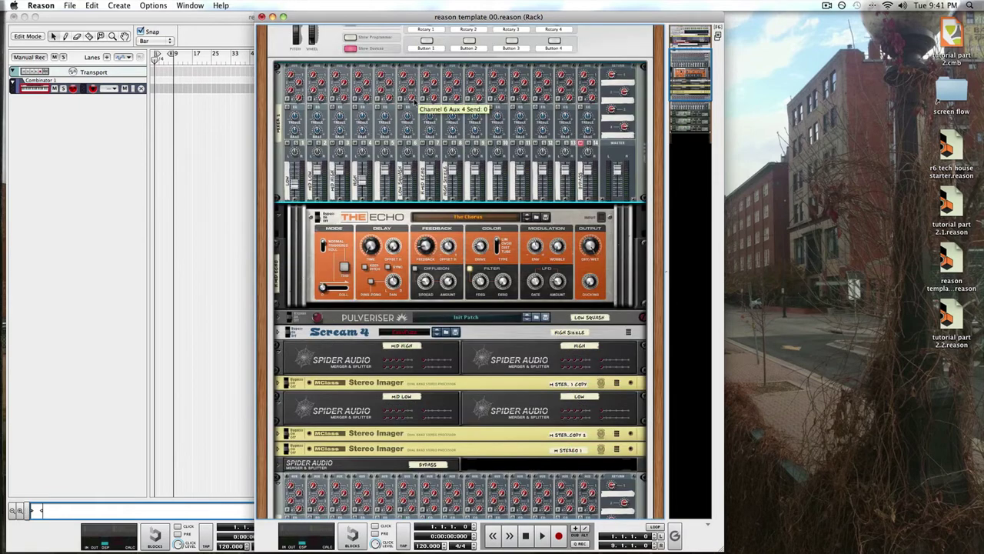
Solo channel 7, lower channel 2's fader to 76, then toggle channel 14's Solo on and off
{"action": "left_click", "coordinate": [432, 143]}
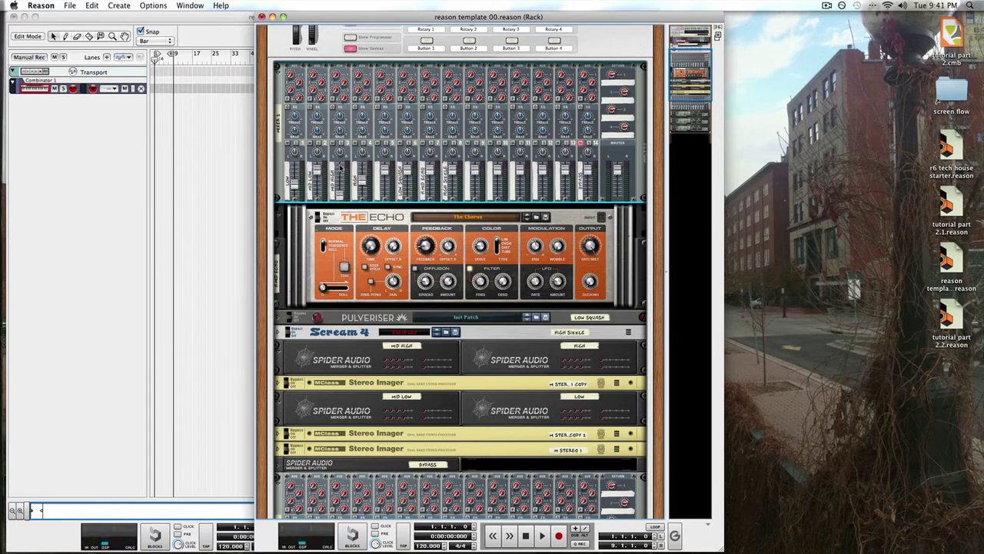
{"action": "left_click_drag", "start_coordinate": [318, 172], "coordinate": [317, 178]}
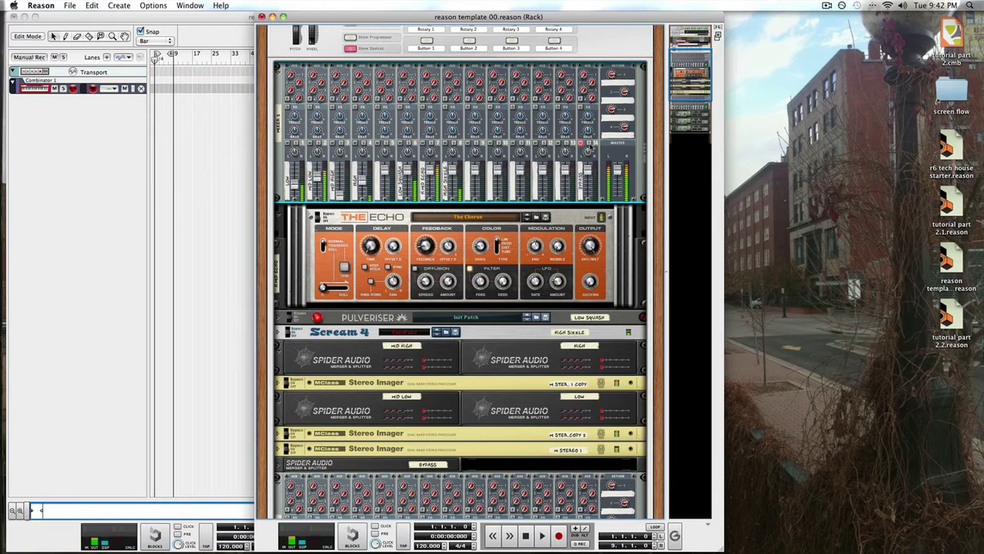
{"action": "left_click", "coordinate": [590, 145]}
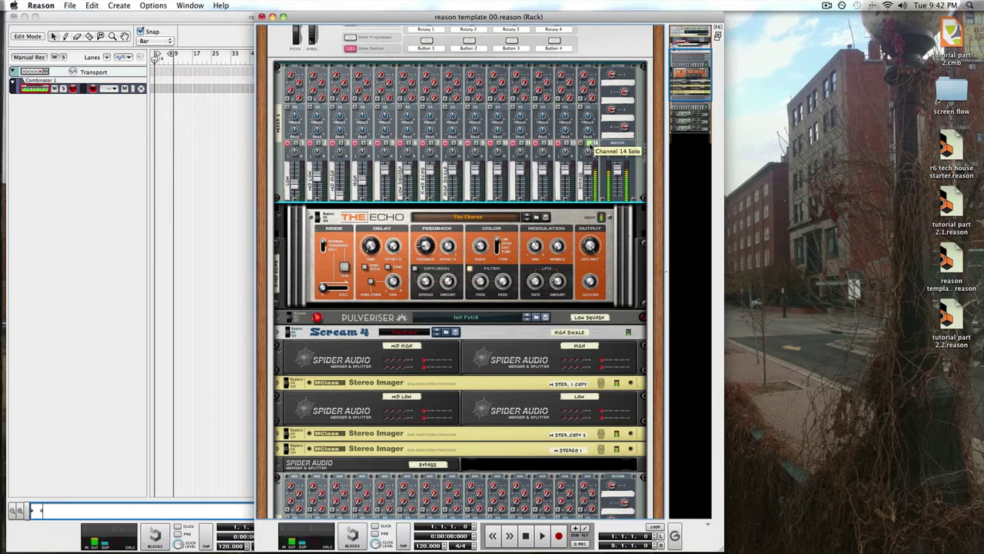
{"action": "left_click", "coordinate": [591, 144]}
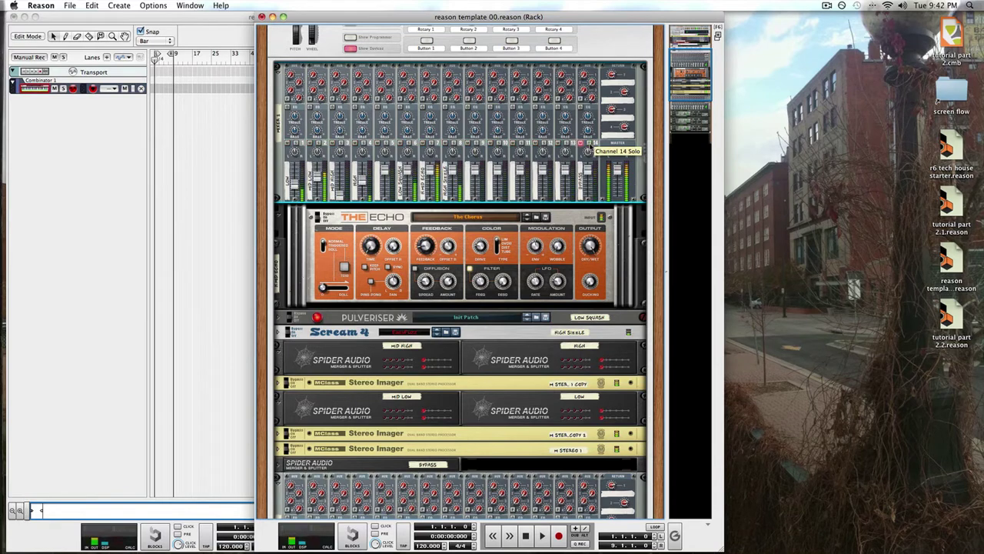